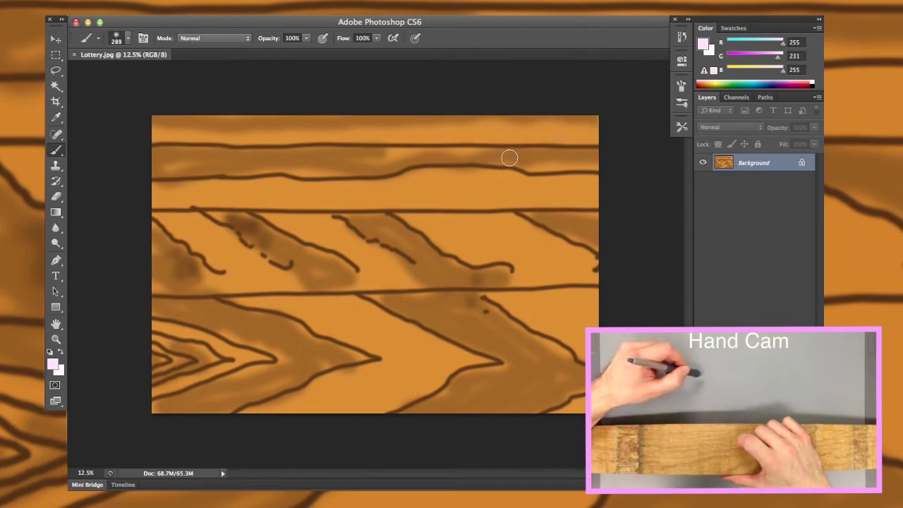
Step: Paint a pale pink ticket shape diagonally across the wood with a soft 289 px brush
mouse_move(540, 207)
mouse_down()
mouse_move(473, 242)
mouse_move(423, 286)
mouse_move(340, 393)
mouse_move(329, 396)
mouse_move(271, 364)
mouse_move(192, 345)
mouse_move(192, 331)
mouse_move(274, 278)
mouse_move(403, 151)
mouse_move(540, 208)
mouse_move(502, 214)
mouse_move(414, 266)
mouse_move(425, 268)
mouse_move(417, 283)
mouse_move(346, 352)
mouse_move(366, 345)
mouse_move(338, 367)
mouse_move(347, 369)
mouse_move(325, 379)
mouse_move(322, 366)
mouse_move(201, 340)
mouse_move(268, 312)
mouse_move(244, 308)
mouse_move(268, 307)
mouse_move(308, 242)
mouse_move(357, 216)
mouse_move(381, 193)
mouse_move(379, 182)
mouse_move(410, 170)
mouse_move(465, 204)
mouse_move(442, 187)
mouse_move(447, 211)
mouse_move(411, 234)
mouse_move(372, 281)
mouse_move(445, 234)
mouse_move(430, 195)
mouse_move(433, 214)
mouse_move(443, 206)
mouse_move(397, 175)
mouse_move(409, 161)
mouse_move(365, 214)
mouse_move(368, 234)
mouse_move(403, 211)
mouse_move(369, 236)
mouse_move(378, 250)
mouse_up()
Step: Cover the remaining orange patches inside the ticket with pale pink
mouse_move(318, 253)
mouse_down()
mouse_move(365, 225)
mouse_move(335, 249)
mouse_move(352, 258)
mouse_move(337, 266)
mouse_move(359, 249)
mouse_move(331, 267)
mouse_move(363, 254)
mouse_move(382, 274)
mouse_move(380, 295)
mouse_move(315, 359)
mouse_move(324, 357)
mouse_move(284, 322)
mouse_move(303, 339)
mouse_move(262, 330)
mouse_move(273, 334)
mouse_move(246, 343)
mouse_up()
mouse_move(320, 304)
mouse_down()
mouse_move(311, 271)
mouse_move(317, 288)
mouse_move(351, 294)
mouse_move(343, 315)
mouse_move(284, 329)
mouse_up()
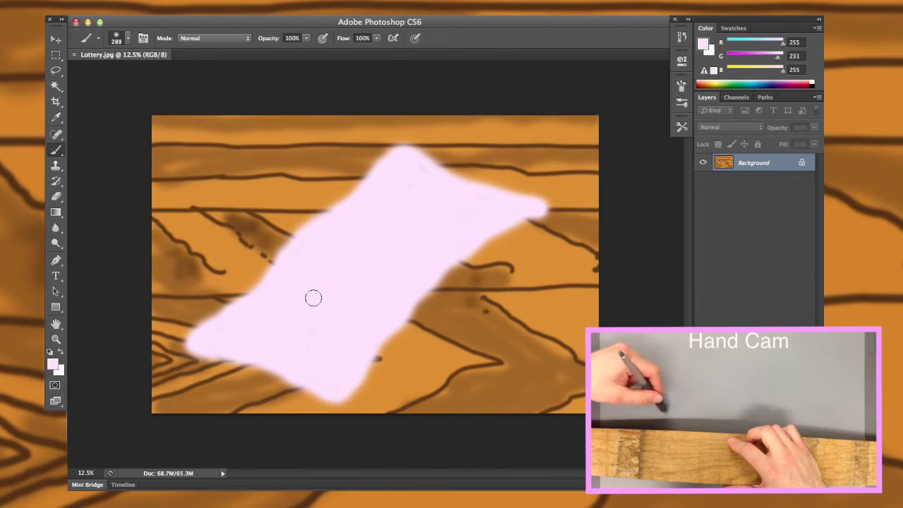
drag(325, 297, 322, 297)
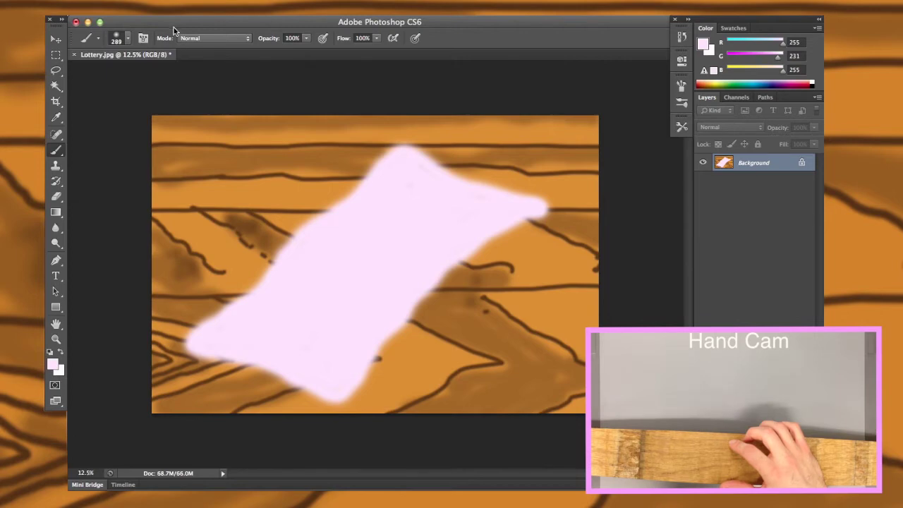
Step: Switch to a deeper pink with a 140 px brush at 66% opacity
click(769, 58)
click(128, 39)
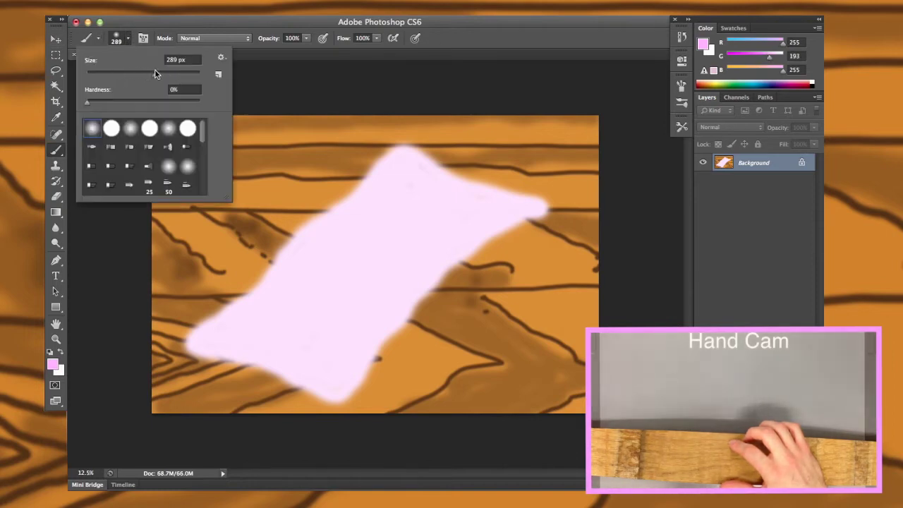
click(155, 74)
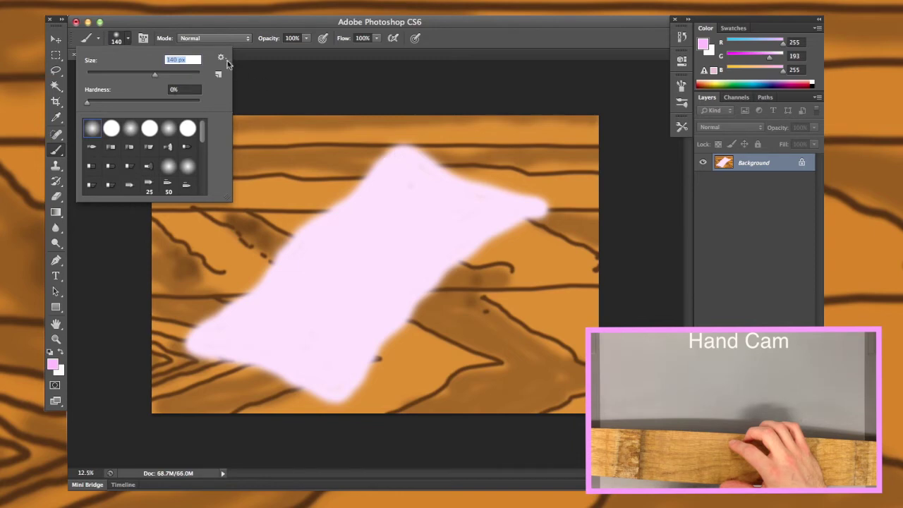
key(Return)
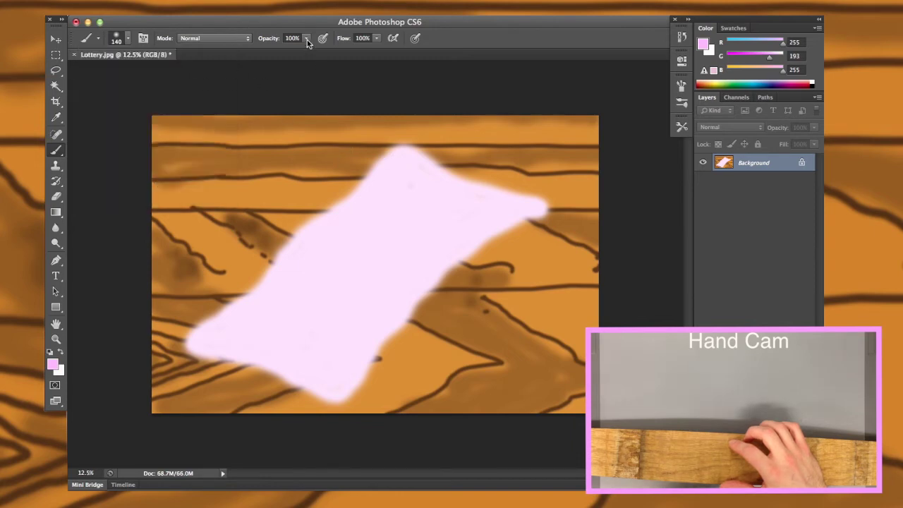
drag(306, 39, 288, 53)
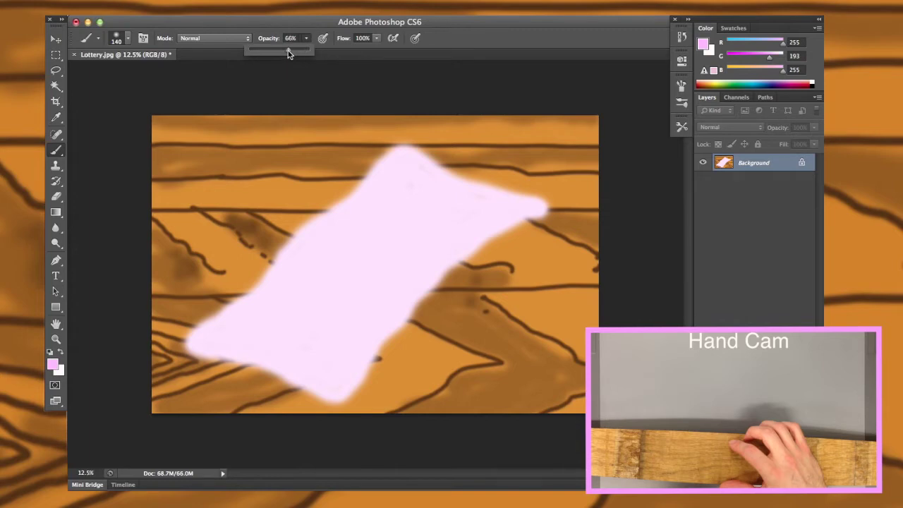
click(393, 146)
Step: Shade the ticket's upper-left and lower-left edges with the deeper pink
mouse_move(392, 146)
mouse_down()
mouse_move(368, 175)
mouse_move(389, 154)
mouse_move(313, 223)
mouse_move(351, 191)
mouse_up()
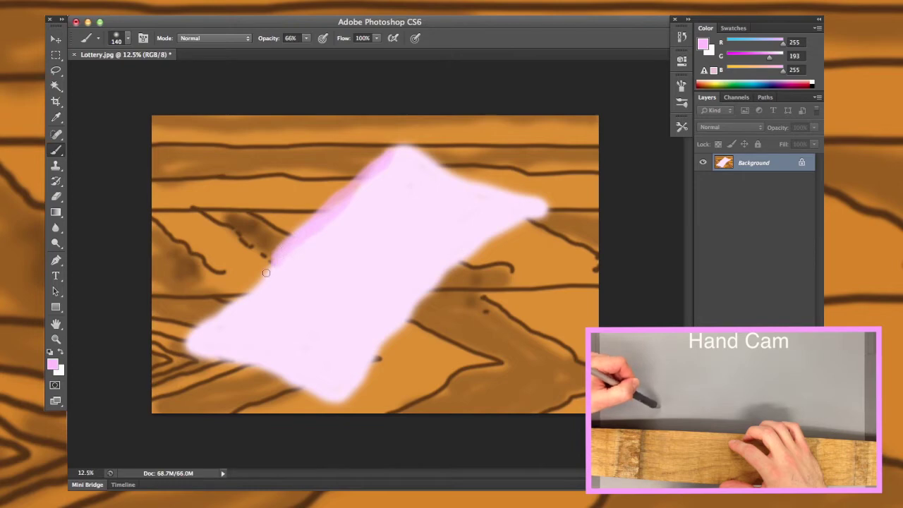
drag(248, 296, 189, 344)
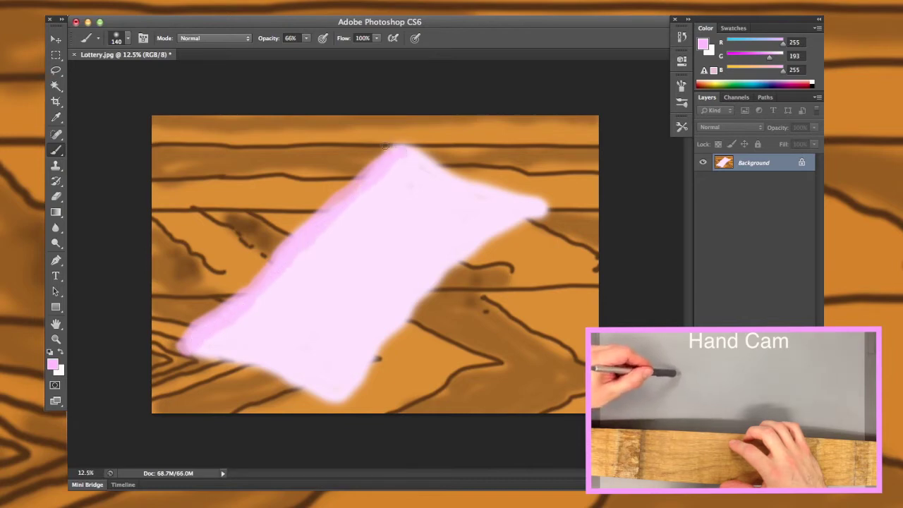
mouse_move(385, 146)
mouse_down()
mouse_move(327, 194)
mouse_move(366, 166)
mouse_move(288, 240)
mouse_up()
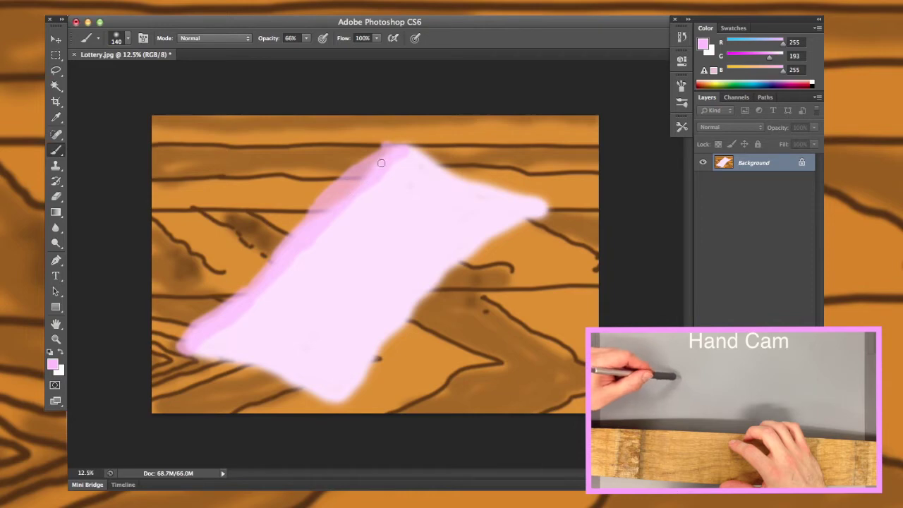
mouse_move(382, 145)
mouse_down()
mouse_move(350, 169)
mouse_move(322, 213)
mouse_up()
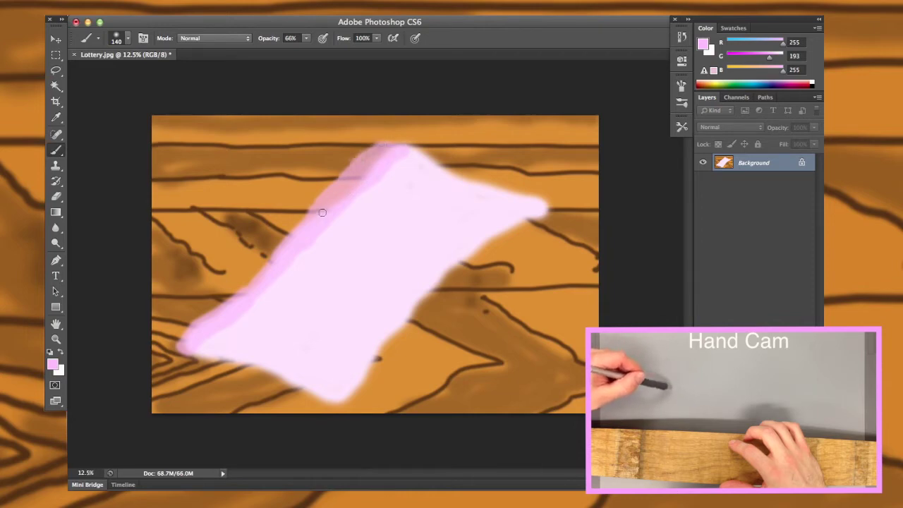
mouse_move(365, 162)
mouse_down()
mouse_move(334, 193)
mouse_move(379, 159)
mouse_move(311, 219)
mouse_up()
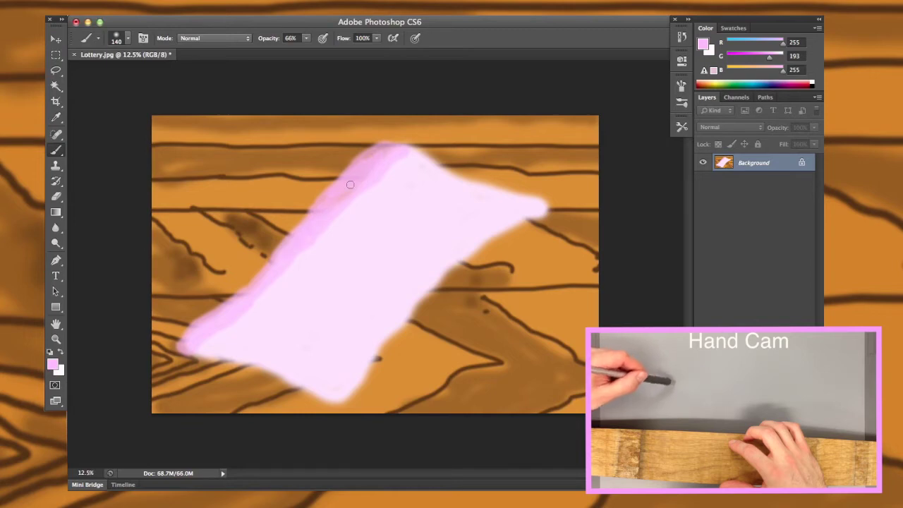
mouse_move(284, 245)
mouse_down()
mouse_move(173, 342)
mouse_move(189, 345)
mouse_up()
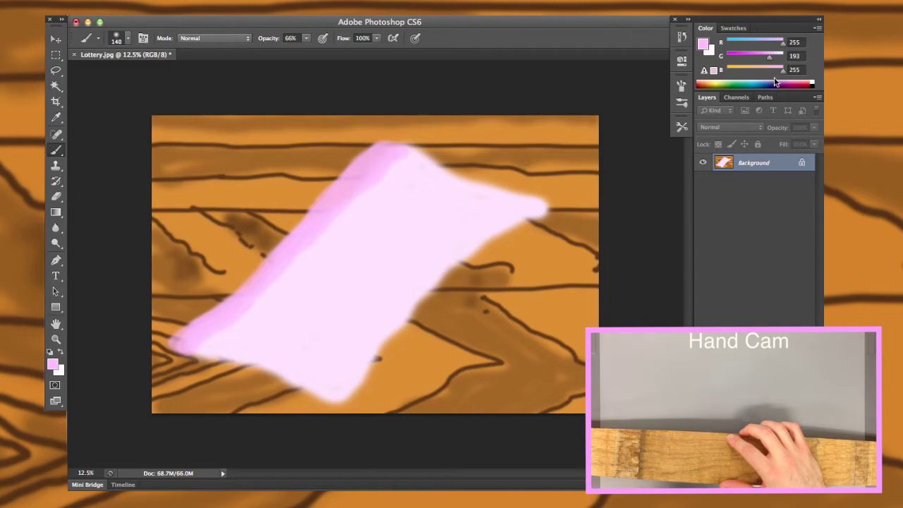
Step: Set the foreground colour to dark grey #4b4b4b (R/G/B 75)
click(813, 84)
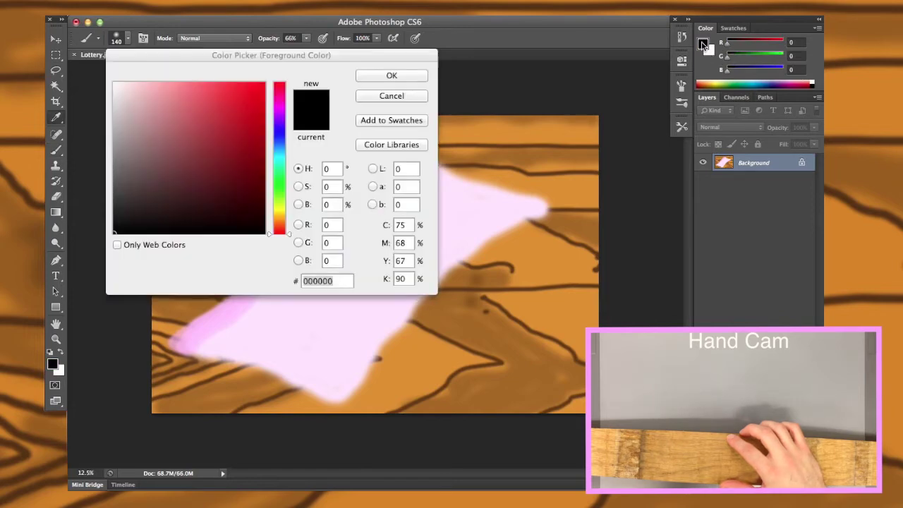
click(118, 141)
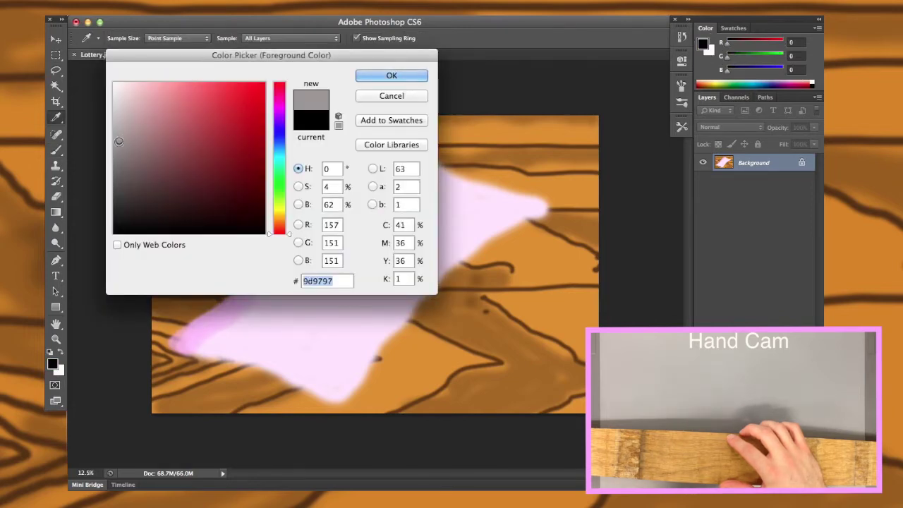
drag(119, 141, 114, 190)
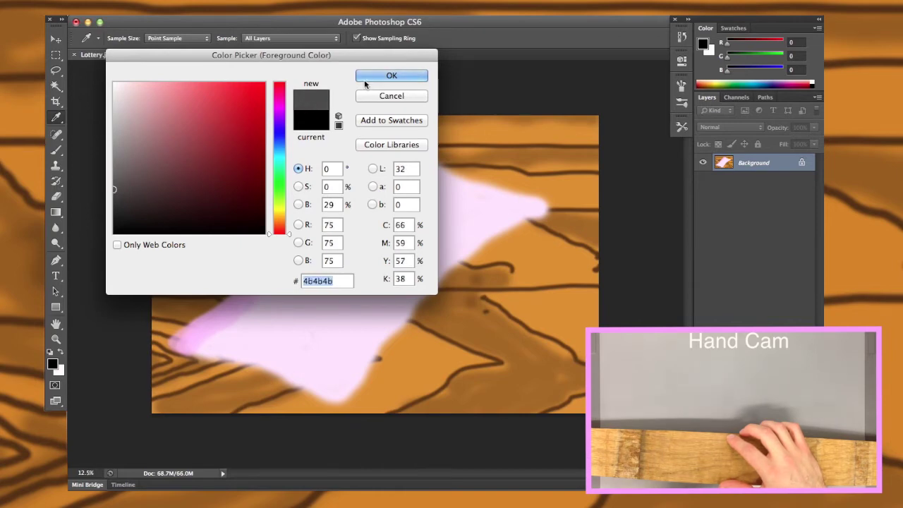
click(391, 76)
Step: Return to the Brush tool and set its size to 74 px
key(b)
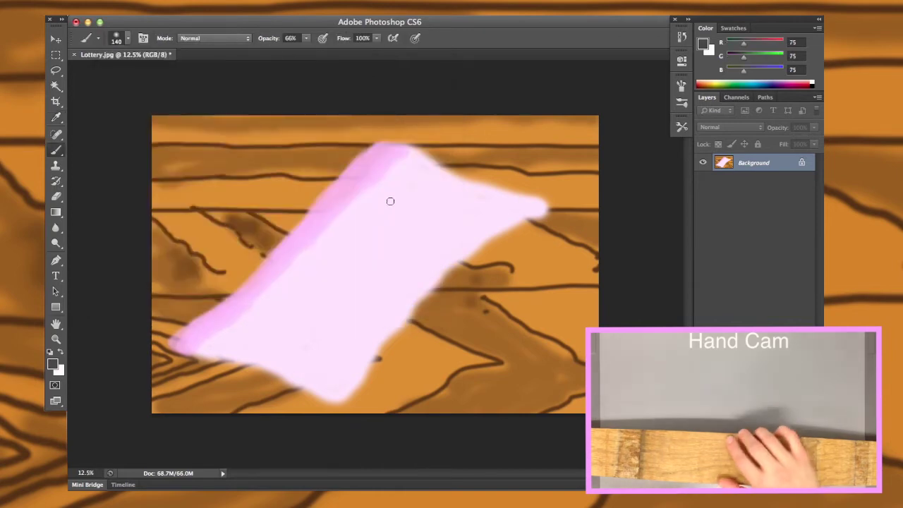
click(125, 40)
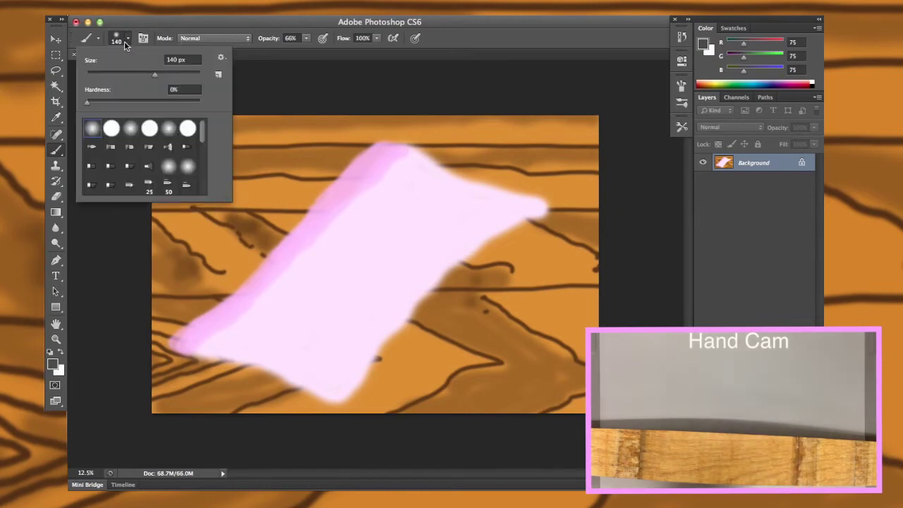
text(74)
key(Return)
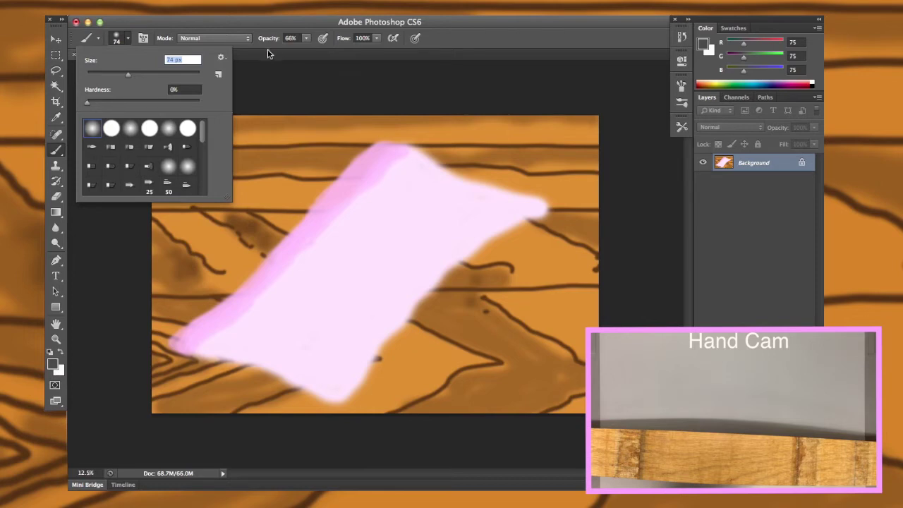
key(Return)
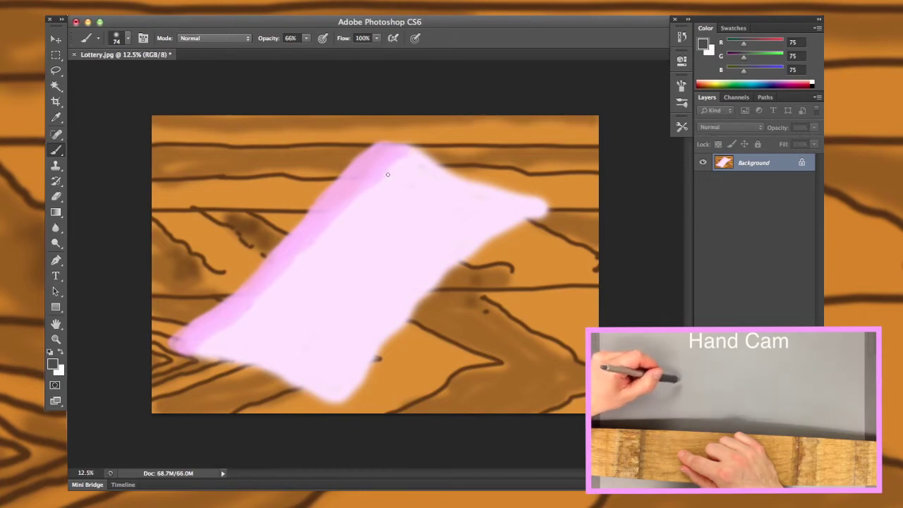
Step: Hand-letter the 'MEGA-POWERBALLZ' title and the 01 02 03 row in dark grey
mouse_move(392, 166)
mouse_down()
mouse_move(416, 167)
mouse_move(428, 192)
mouse_move(422, 183)
mouse_move(442, 179)
mouse_move(425, 192)
mouse_move(443, 200)
mouse_move(442, 192)
mouse_move(442, 208)
mouse_move(436, 192)
mouse_move(454, 189)
mouse_move(467, 203)
mouse_up()
mouse_move(356, 172)
mouse_down()
mouse_move(352, 187)
mouse_move(370, 174)
mouse_move(357, 182)
mouse_move(371, 191)
mouse_move(381, 178)
mouse_move(391, 187)
mouse_move(381, 197)
mouse_move(389, 203)
mouse_move(415, 197)
mouse_move(398, 211)
mouse_move(407, 216)
mouse_move(417, 205)
mouse_move(406, 218)
mouse_move(419, 229)
mouse_move(437, 220)
mouse_move(423, 231)
mouse_move(443, 224)
mouse_move(453, 240)
mouse_move(462, 230)
mouse_move(456, 238)
mouse_move(469, 241)
mouse_move(486, 231)
mouse_move(452, 251)
mouse_move(473, 254)
mouse_up()
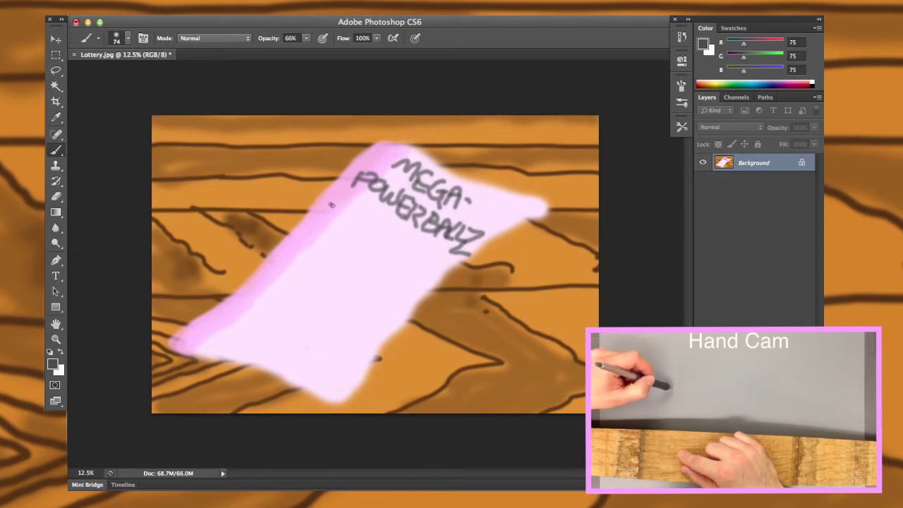
mouse_move(332, 204)
mouse_down()
mouse_move(329, 215)
mouse_move(319, 210)
mouse_move(327, 201)
mouse_move(363, 224)
mouse_move(359, 213)
mouse_move(369, 237)
mouse_move(388, 246)
mouse_move(409, 239)
mouse_move(409, 254)
mouse_move(399, 253)
mouse_move(427, 256)
mouse_move(418, 261)
mouse_move(416, 250)
mouse_move(426, 259)
mouse_move(406, 259)
mouse_move(432, 271)
mouse_up()
click(338, 220)
click(377, 221)
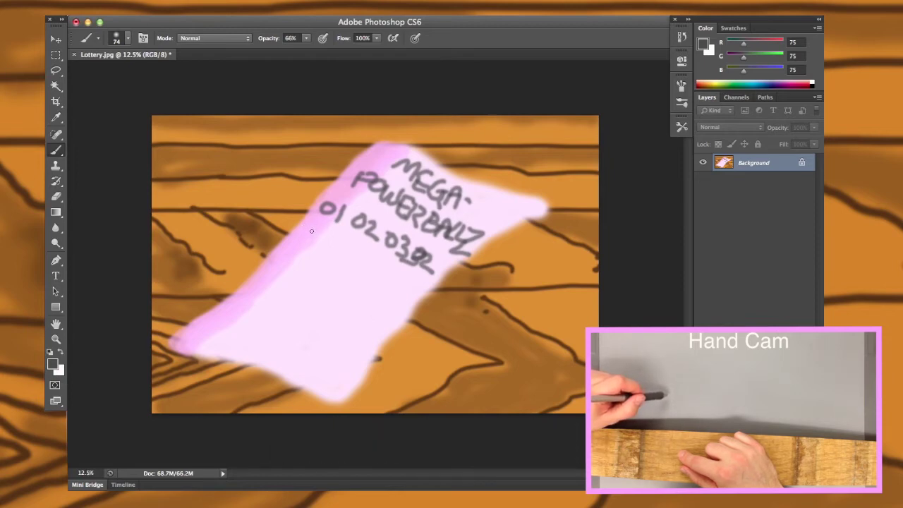
Step: Paint the second number row, 11 27 59, beneath 01 02 03
mouse_move(316, 228)
mouse_down()
mouse_move(308, 246)
mouse_move(323, 248)
mouse_up()
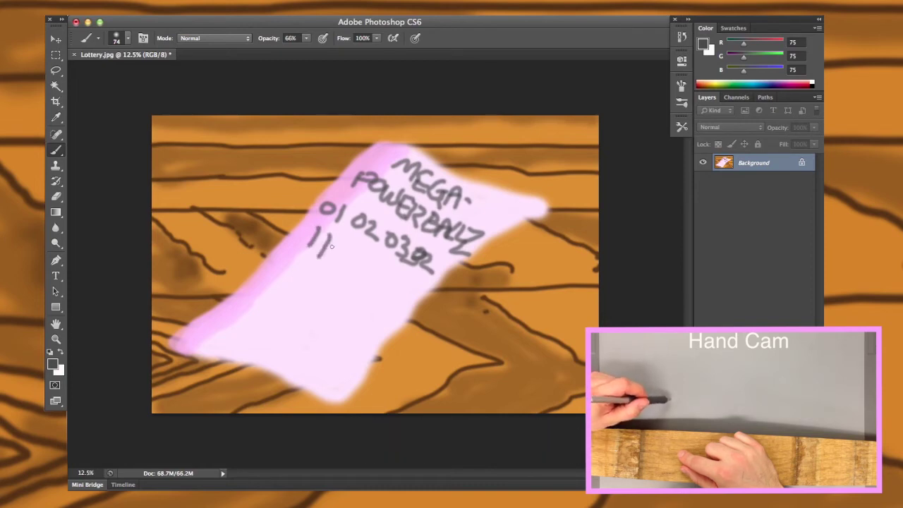
mouse_move(346, 250)
mouse_down()
mouse_move(341, 265)
mouse_move(373, 258)
mouse_move(358, 275)
mouse_up()
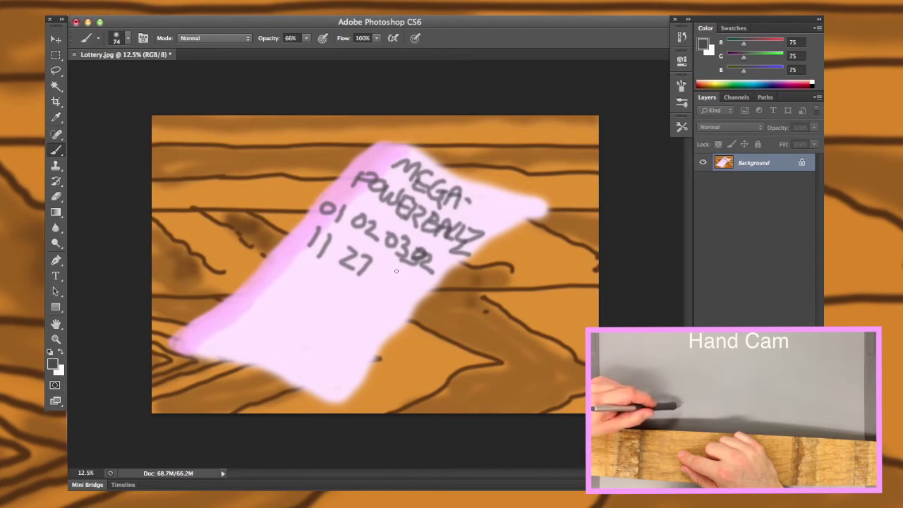
mouse_move(394, 275)
mouse_down()
mouse_move(369, 289)
mouse_move(404, 280)
mouse_move(393, 298)
mouse_up()
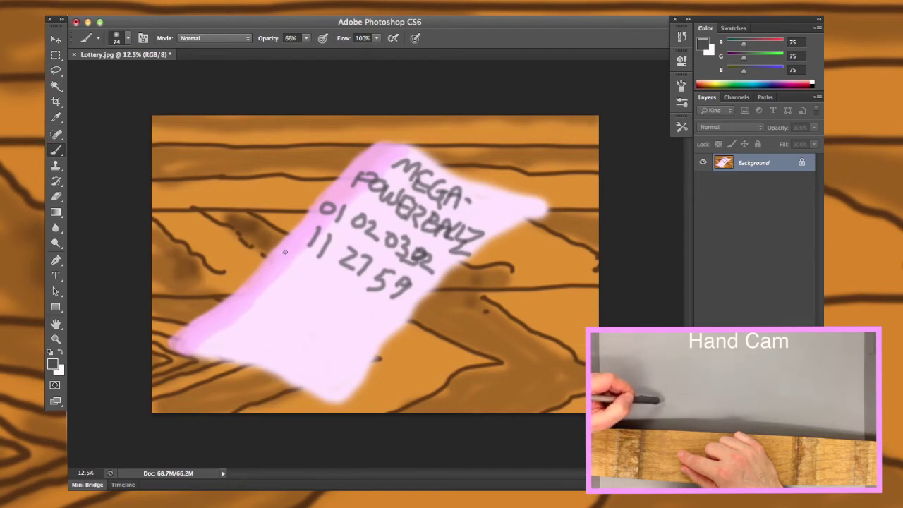
Step: Paint the third number row, 71 44 93 123, under 11 27 59
mouse_move(285, 251)
mouse_down()
mouse_move(296, 254)
mouse_move(283, 270)
mouse_move(299, 273)
mouse_up()
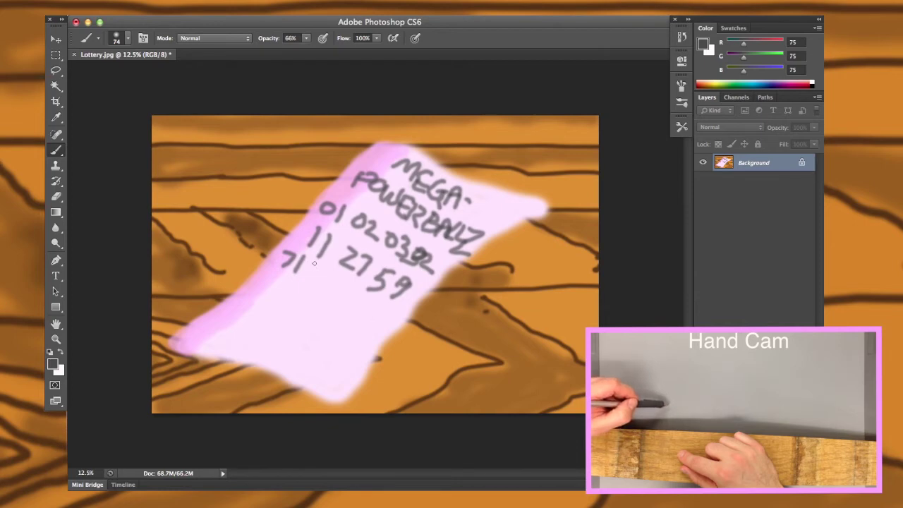
mouse_move(315, 263)
mouse_down()
mouse_move(312, 274)
mouse_move(323, 275)
mouse_move(315, 290)
mouse_move(337, 282)
mouse_move(327, 281)
mouse_move(335, 279)
mouse_move(331, 296)
mouse_up()
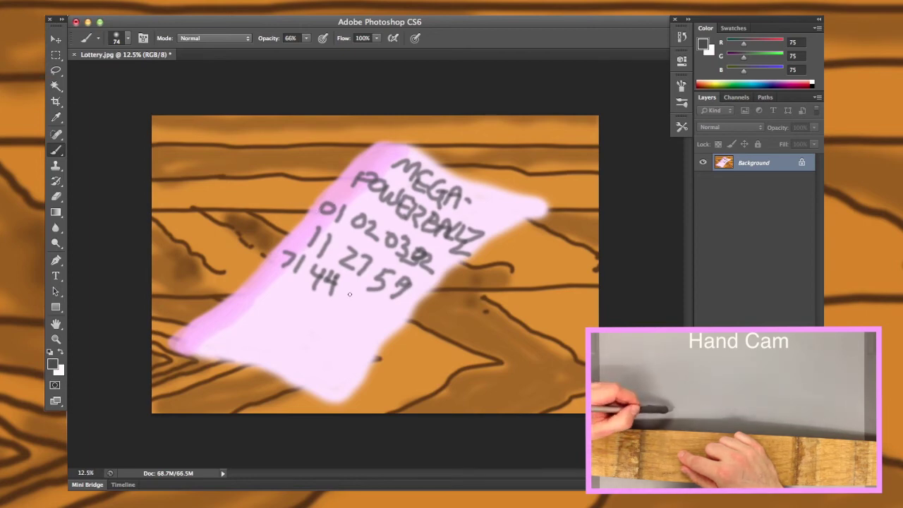
mouse_move(350, 288)
mouse_down()
mouse_move(341, 292)
mouse_move(355, 285)
mouse_move(352, 308)
mouse_up()
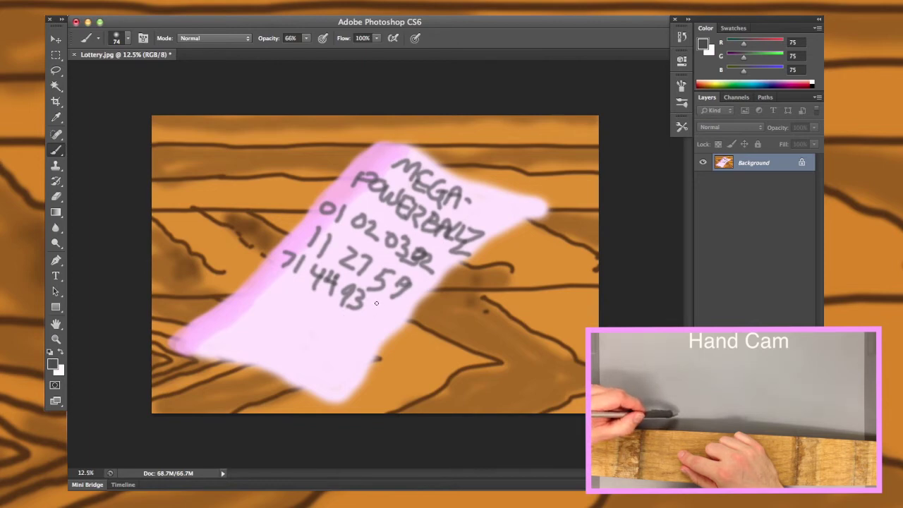
drag(374, 303, 366, 318)
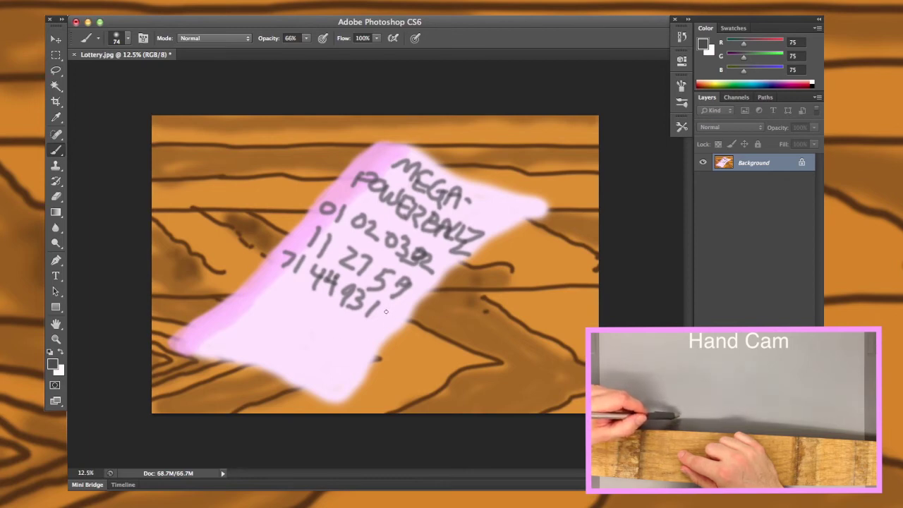
mouse_move(384, 310)
mouse_down()
mouse_move(377, 329)
mouse_move(391, 326)
mouse_move(381, 334)
mouse_up()
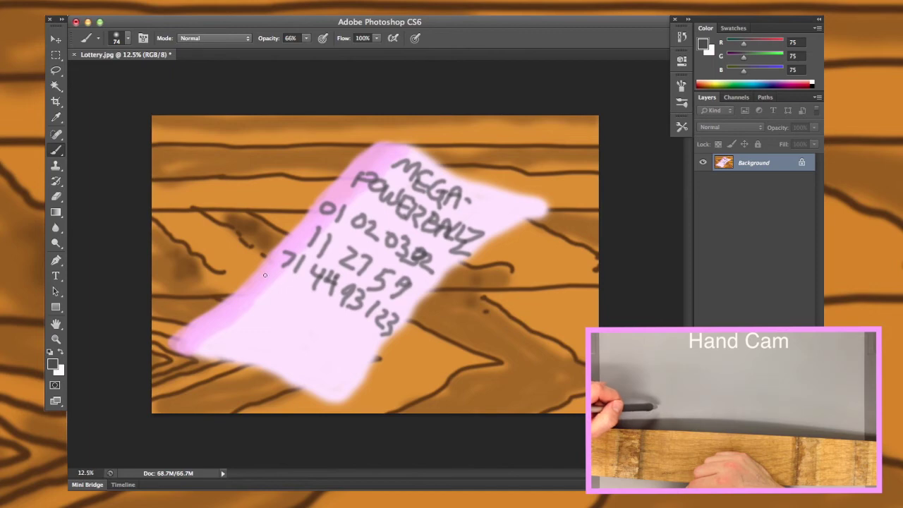
Step: Paint the digits 69 13 12 28 as a new row under the third row
mouse_move(266, 274)
mouse_down()
mouse_move(257, 295)
mouse_move(288, 278)
mouse_move(272, 302)
mouse_up()
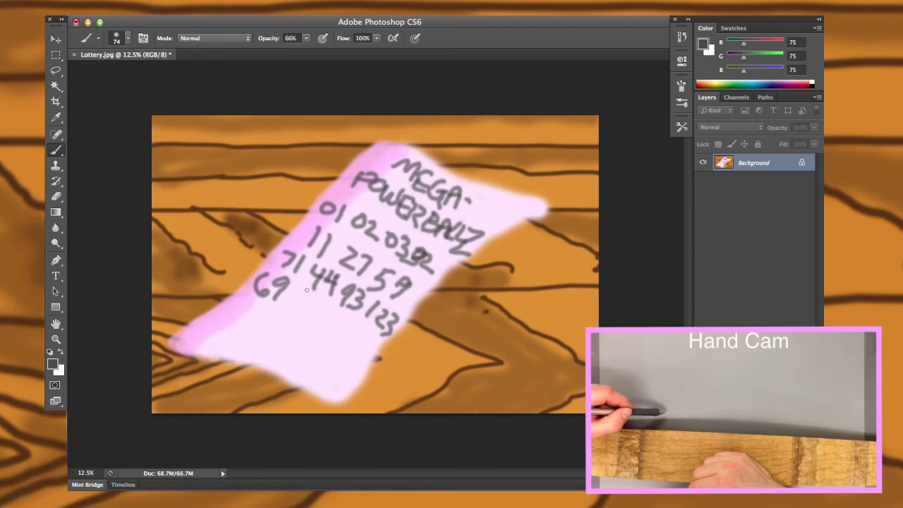
mouse_move(297, 290)
mouse_down()
mouse_move(289, 303)
mouse_move(305, 302)
mouse_move(296, 312)
mouse_up()
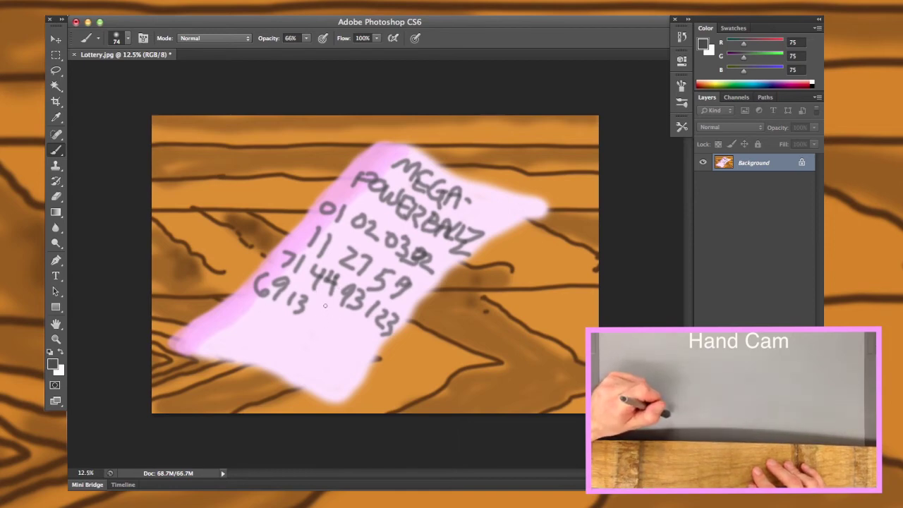
mouse_move(321, 302)
mouse_down()
mouse_move(312, 319)
mouse_move(331, 310)
mouse_move(320, 317)
mouse_move(331, 320)
mouse_up()
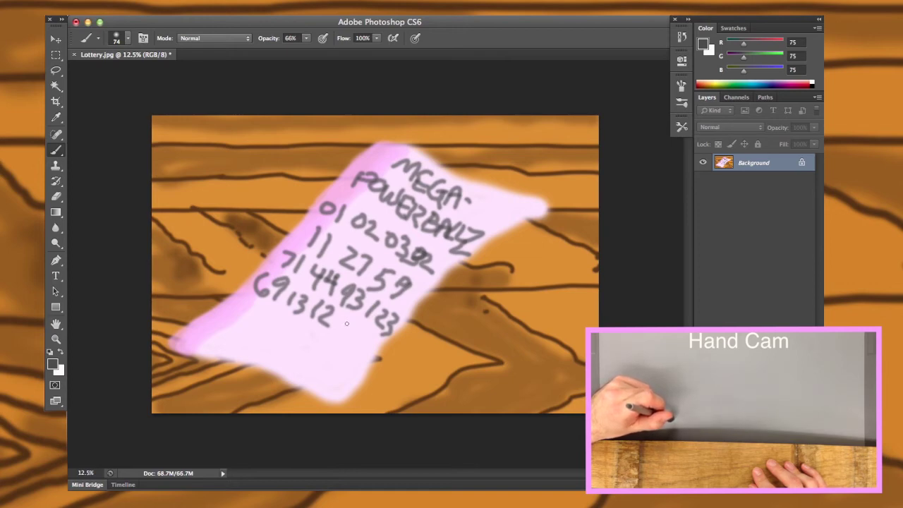
drag(344, 319, 336, 333)
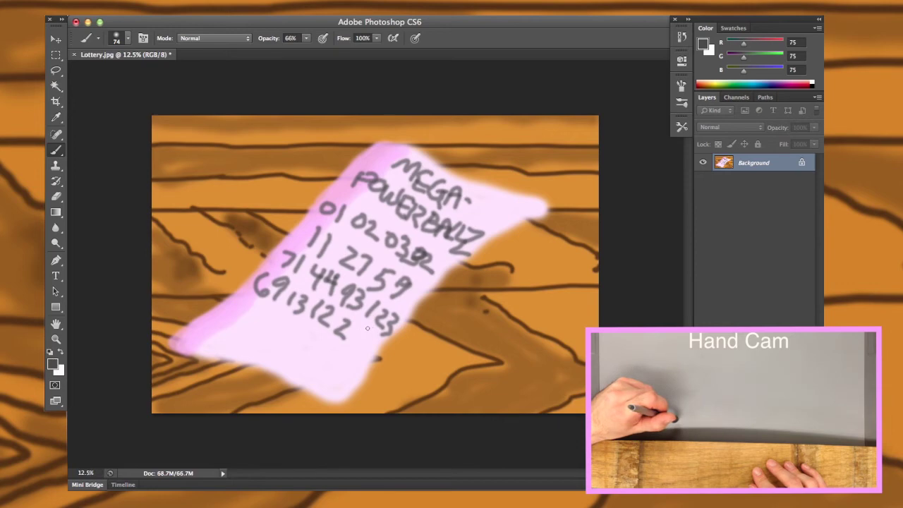
mouse_move(362, 328)
mouse_down()
mouse_move(353, 341)
mouse_move(362, 337)
mouse_up()
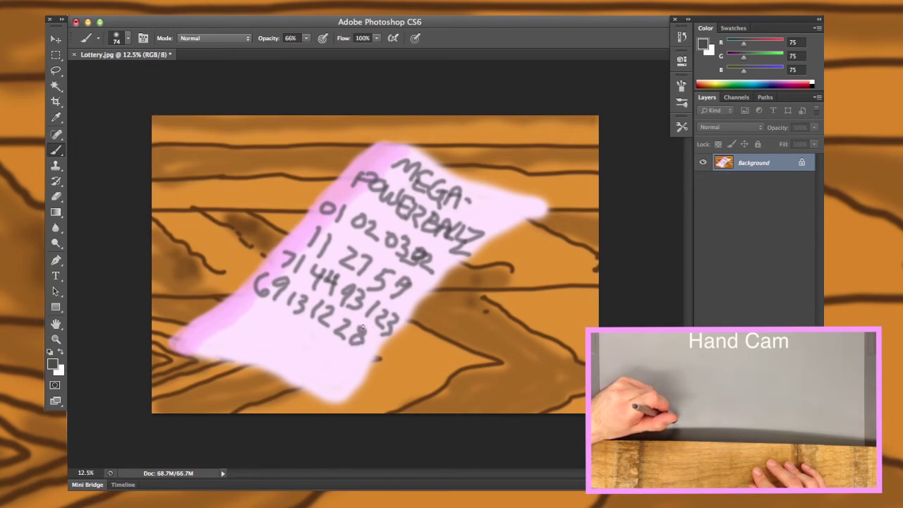
drag(380, 333, 358, 347)
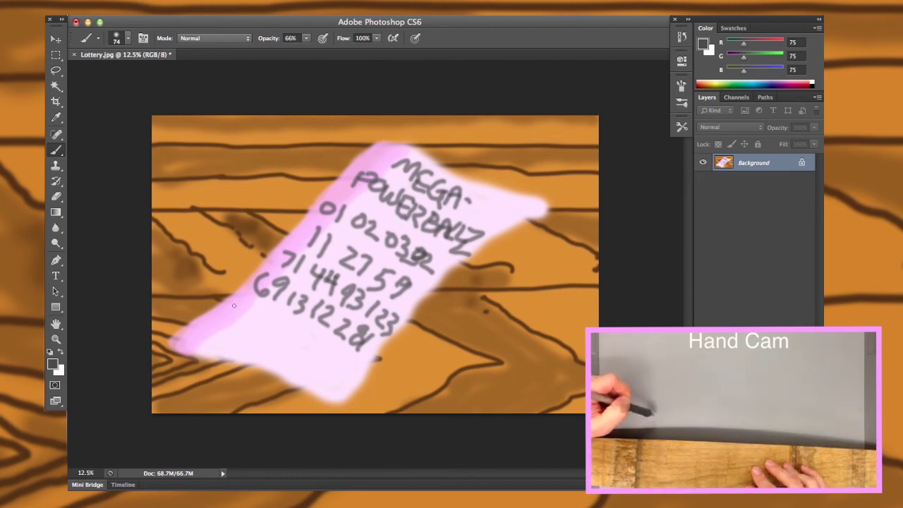
Step: Scribble a row of letter-like symbols, including B, ε and V, under 69 13 12 28
mouse_move(227, 312)
mouse_down()
mouse_move(240, 308)
mouse_move(245, 320)
mouse_move(248, 303)
mouse_up()
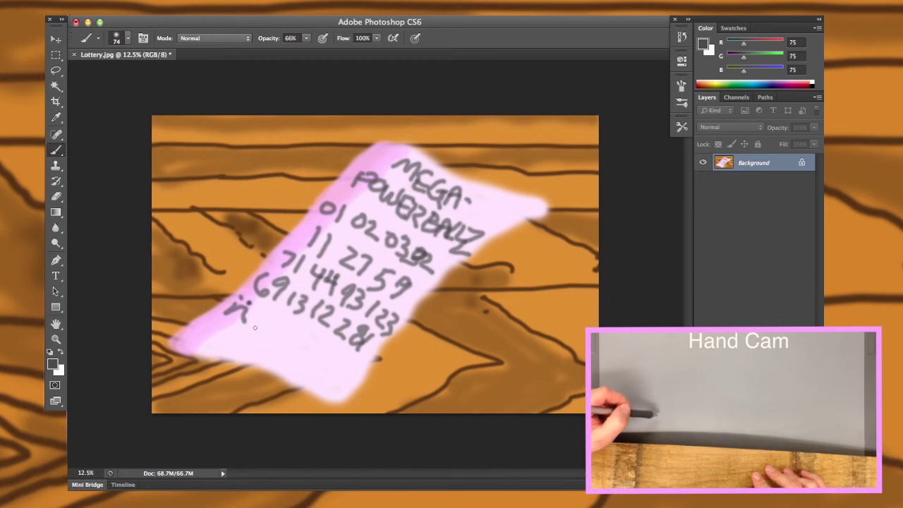
mouse_move(267, 309)
mouse_down()
mouse_move(260, 330)
mouse_move(282, 313)
mouse_move(260, 325)
mouse_move(268, 310)
mouse_move(274, 342)
mouse_up()
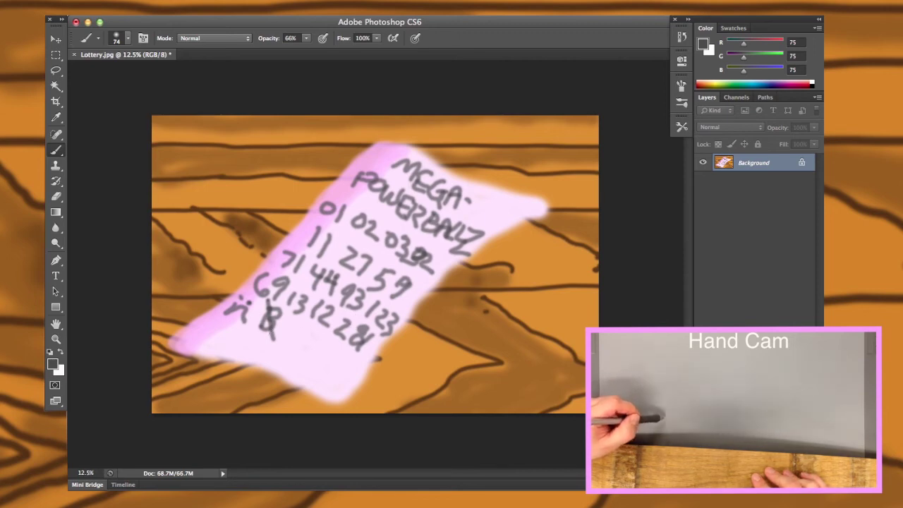
mouse_move(290, 328)
mouse_down()
mouse_move(299, 336)
mouse_move(290, 329)
mouse_move(306, 325)
mouse_up()
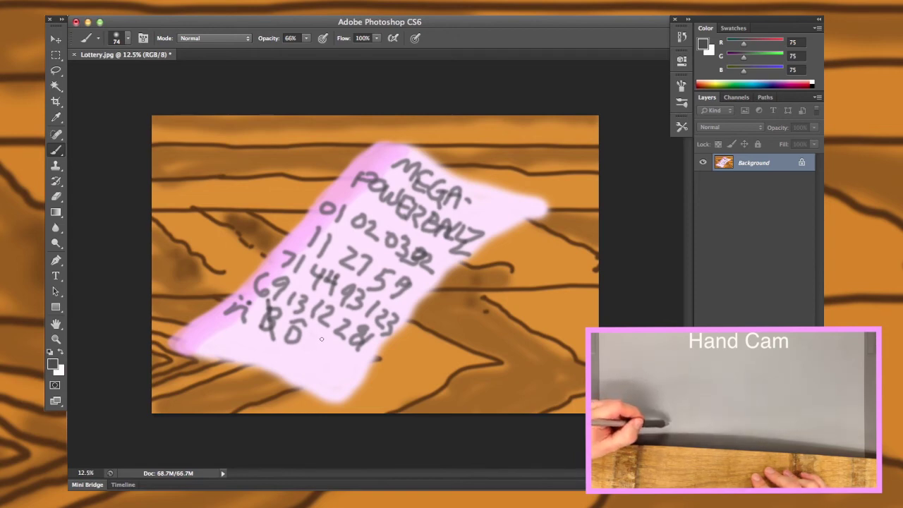
mouse_move(319, 339)
mouse_down()
mouse_move(312, 333)
mouse_move(303, 351)
mouse_move(314, 355)
mouse_up()
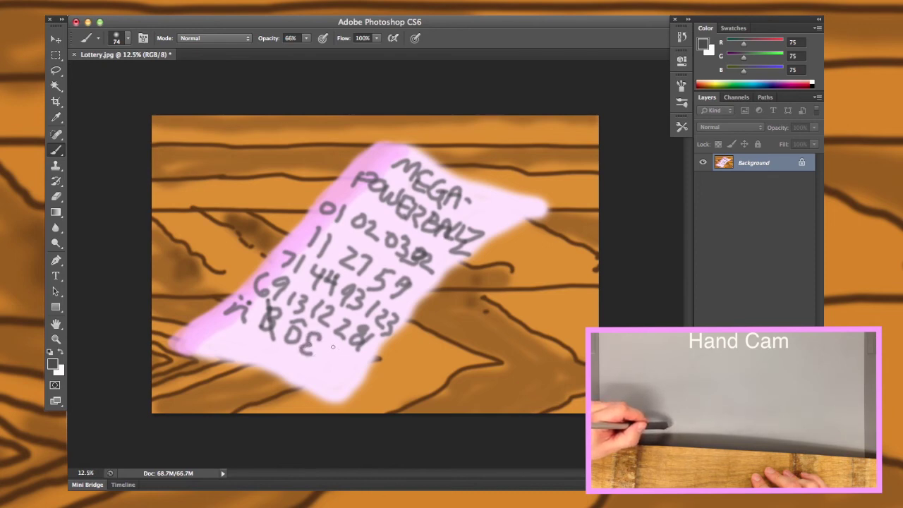
mouse_move(333, 351)
mouse_down()
mouse_move(347, 353)
mouse_move(321, 362)
mouse_move(326, 345)
mouse_move(353, 353)
mouse_move(331, 364)
mouse_move(345, 369)
mouse_up()
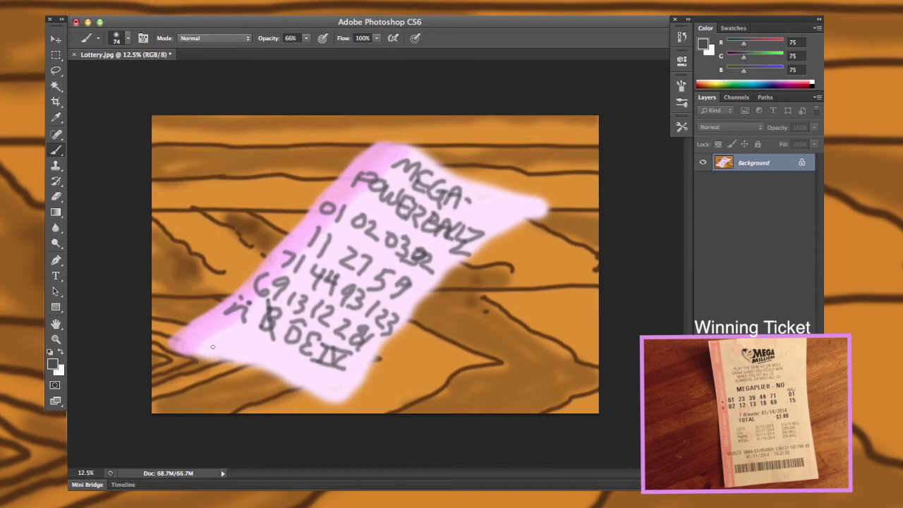
Step: Draw a small sunburst face logo at the lower left and a tiny mark near the bottom
mouse_move(216, 350)
mouse_down()
mouse_move(208, 339)
mouse_move(230, 326)
mouse_move(247, 348)
mouse_move(220, 357)
mouse_move(216, 346)
mouse_move(236, 337)
mouse_move(219, 325)
mouse_move(226, 321)
mouse_move(238, 319)
mouse_move(247, 329)
mouse_move(240, 339)
mouse_move(256, 338)
mouse_move(204, 324)
mouse_move(245, 330)
mouse_up()
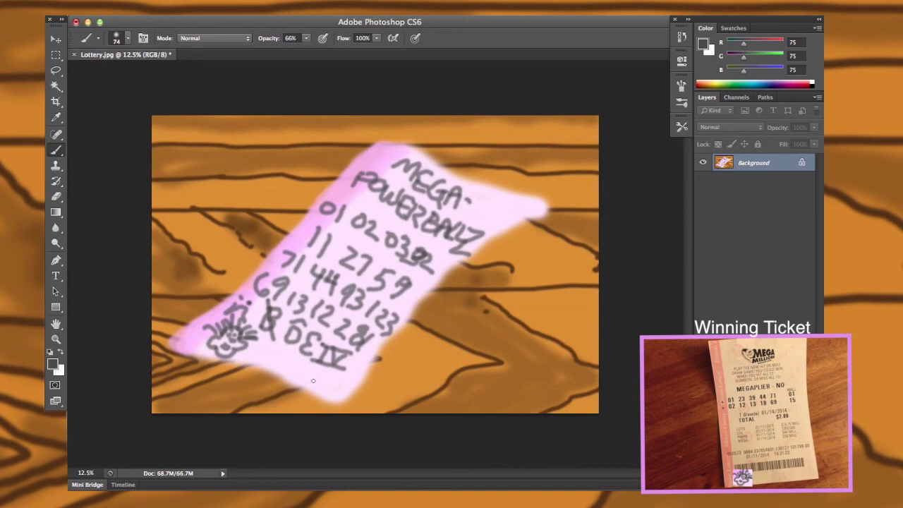
mouse_move(314, 380)
mouse_down()
mouse_move(326, 389)
mouse_move(330, 381)
mouse_move(323, 393)
mouse_move(341, 389)
mouse_up()
Step: Paint small 'PM' and 'PK' letters near the ticket's lower tip
mouse_move(269, 353)
mouse_down()
mouse_move(266, 365)
mouse_move(293, 354)
mouse_move(289, 366)
mouse_up()
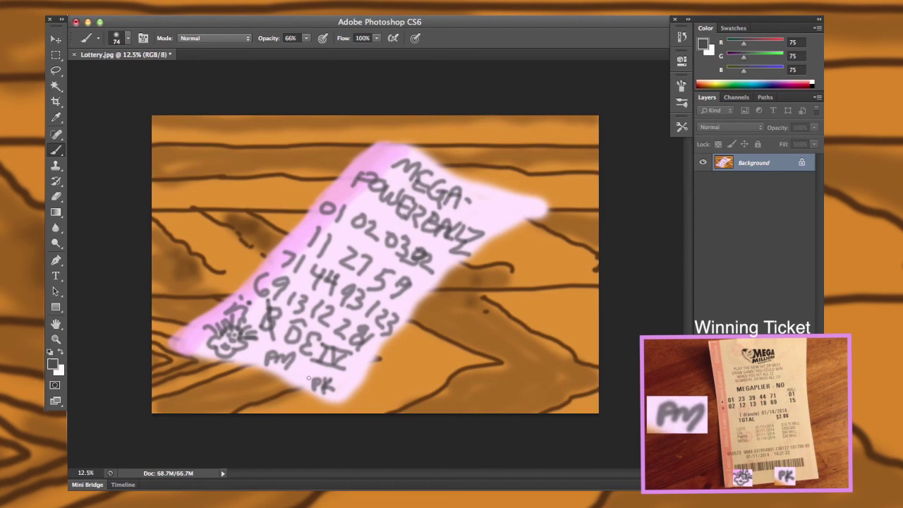